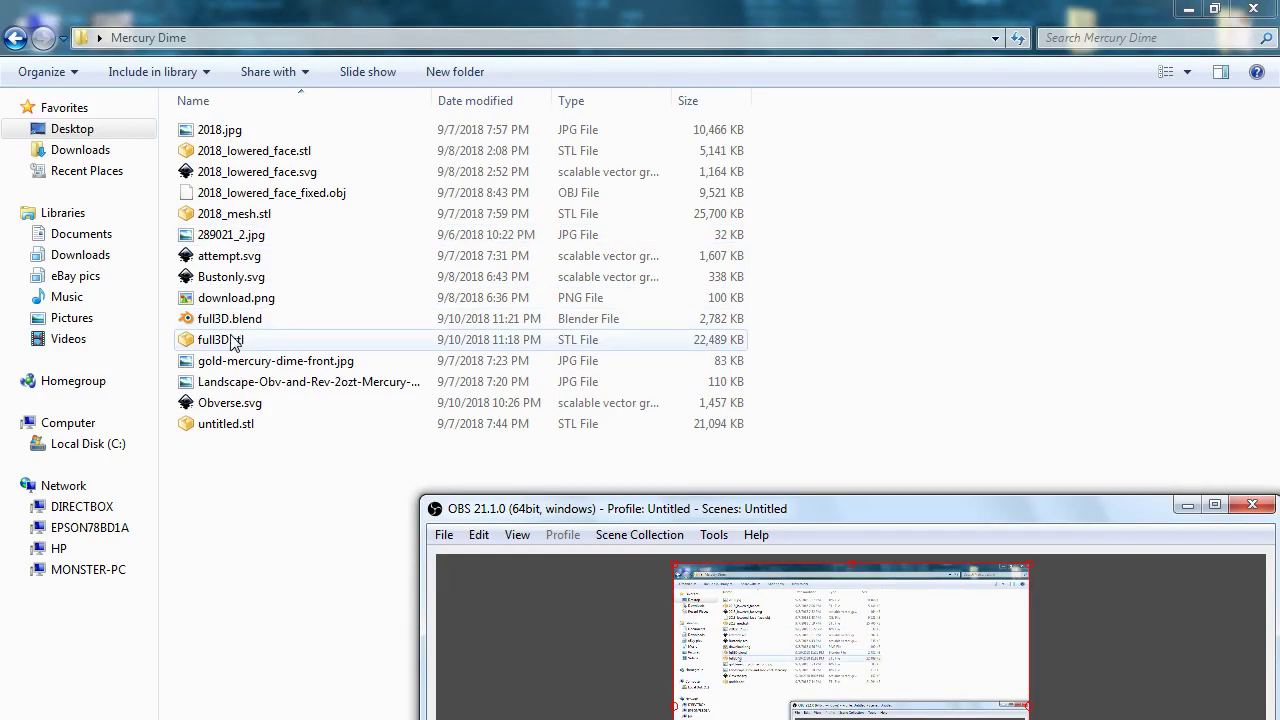
# Step: Open the gold Mercury dime front photo from the Mercury Dime folder
pyautogui.doubleClick(232, 366)
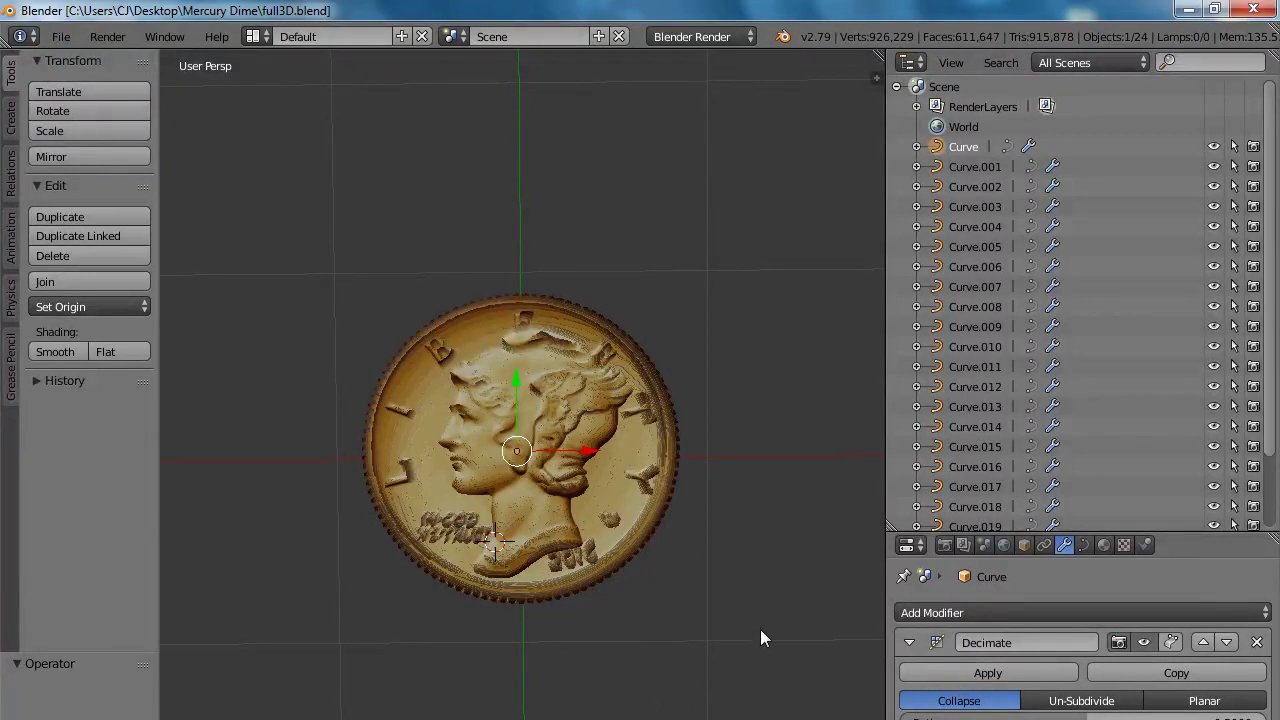
# Step: Zoom and tilt the view to reveal the coin relief's stair-stepped layer heights
pyautogui.scroll(4, 669, 548)
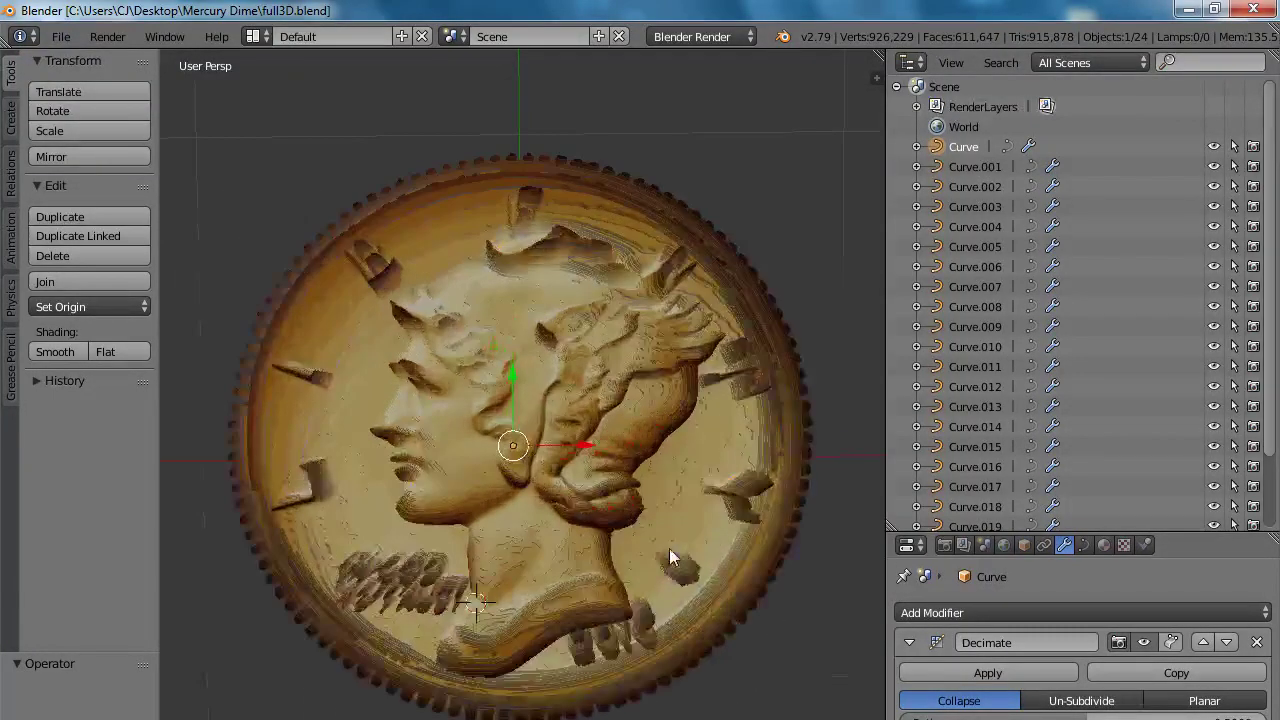
pyautogui.scroll(6, 669, 548)
pyautogui.moveTo(669, 548); pyautogui.dragTo(677, 423)
pyautogui.scroll(-6, 676, 430)
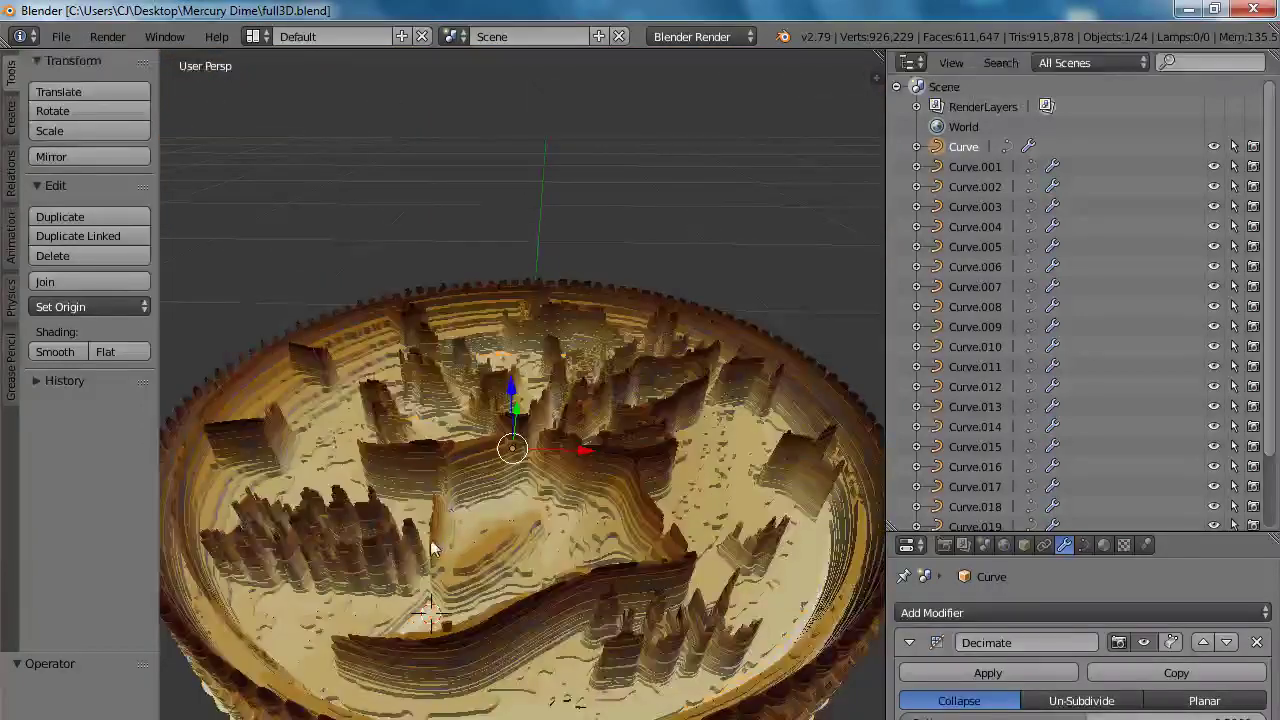
pyautogui.moveTo(443, 528)
pyautogui.mouseDown()
pyautogui.moveTo(498, 558)
pyautogui.moveTo(442, 582)
pyautogui.mouseUp()
pyautogui.scroll(3, 442, 582)
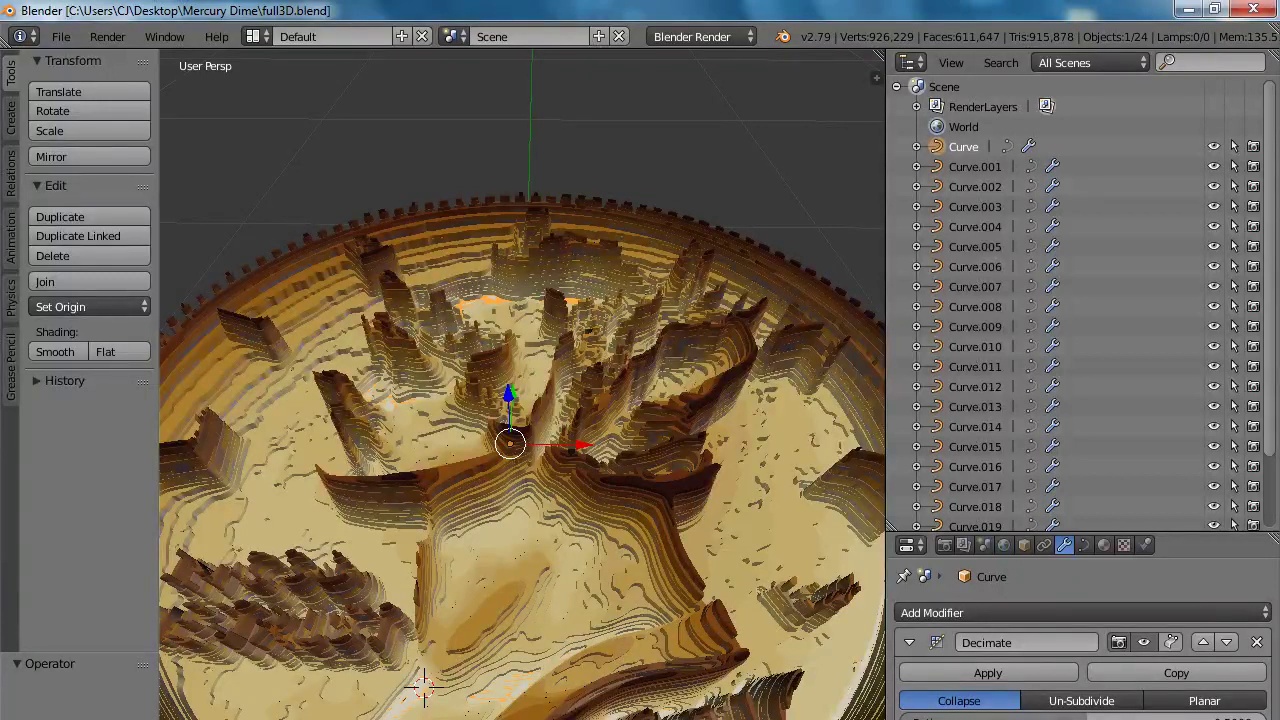
pyautogui.hotkey('alt', 'Tab')
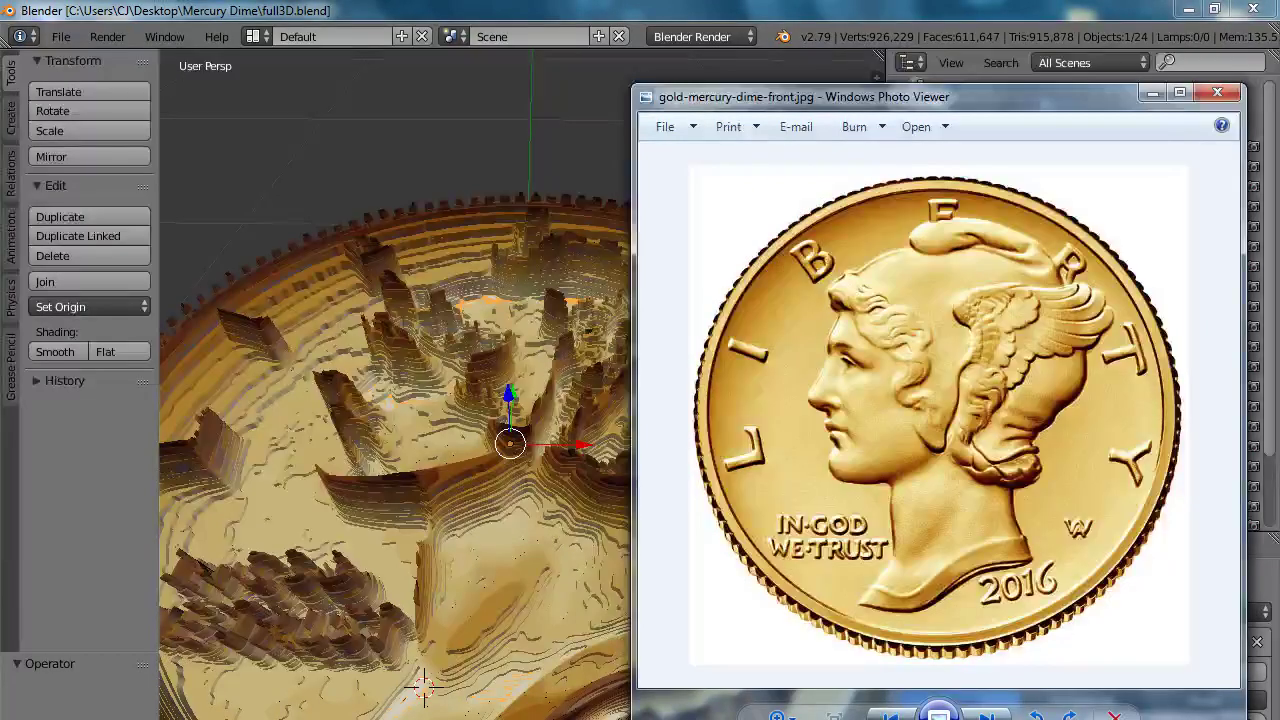
# Step: Switch back to Blender with the gold-mercury-dime-front.jpg photo still alongside
pyautogui.hotkey('alt', 'Tab')
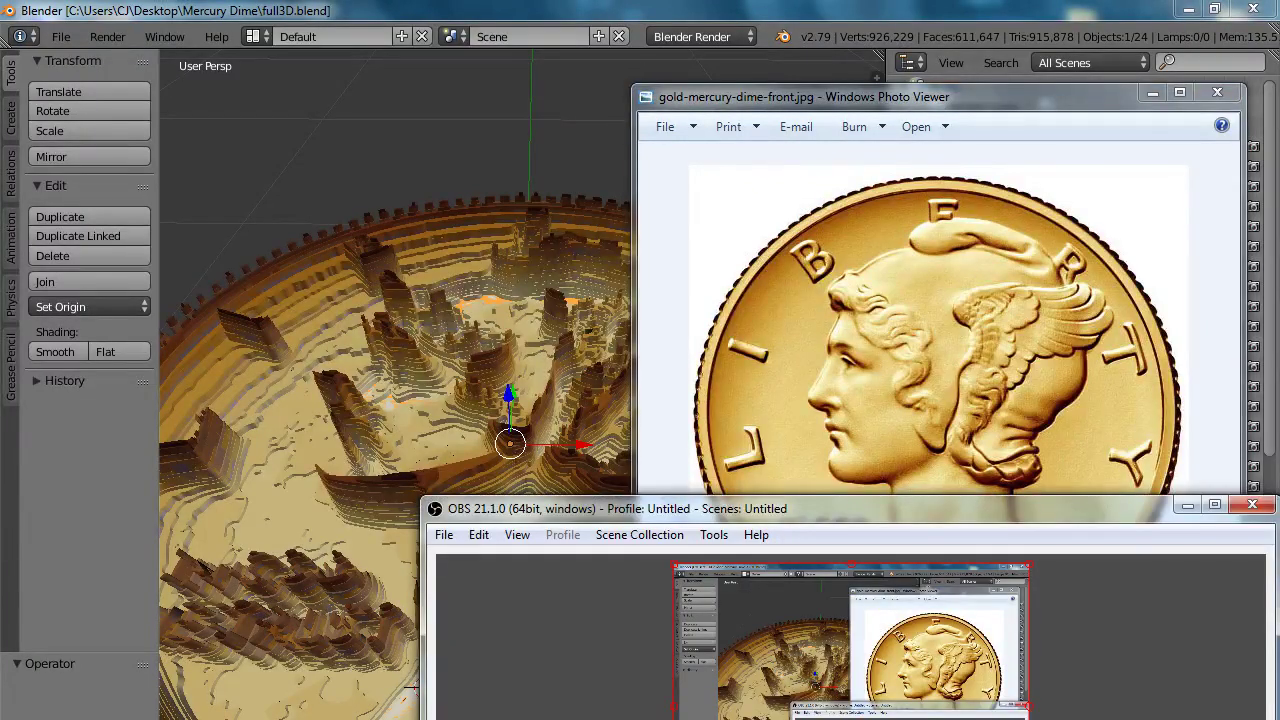